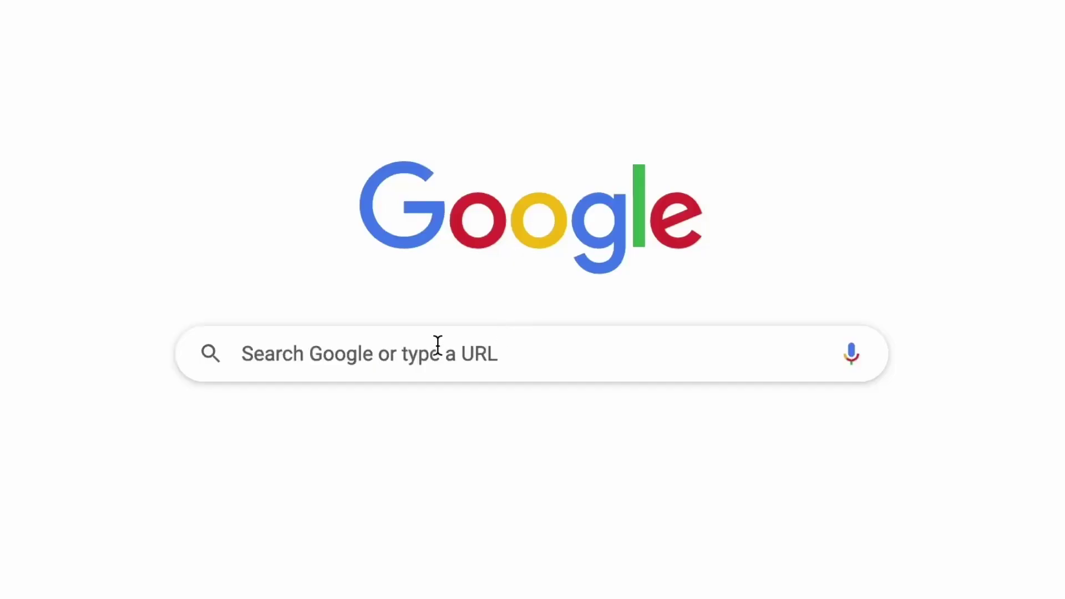
Step: Search Google for 'clipchamp' and open the Clipchamp site from the results
{"action": "type", "text": "clipchamp"}
{"action": "key", "text": "Return"}
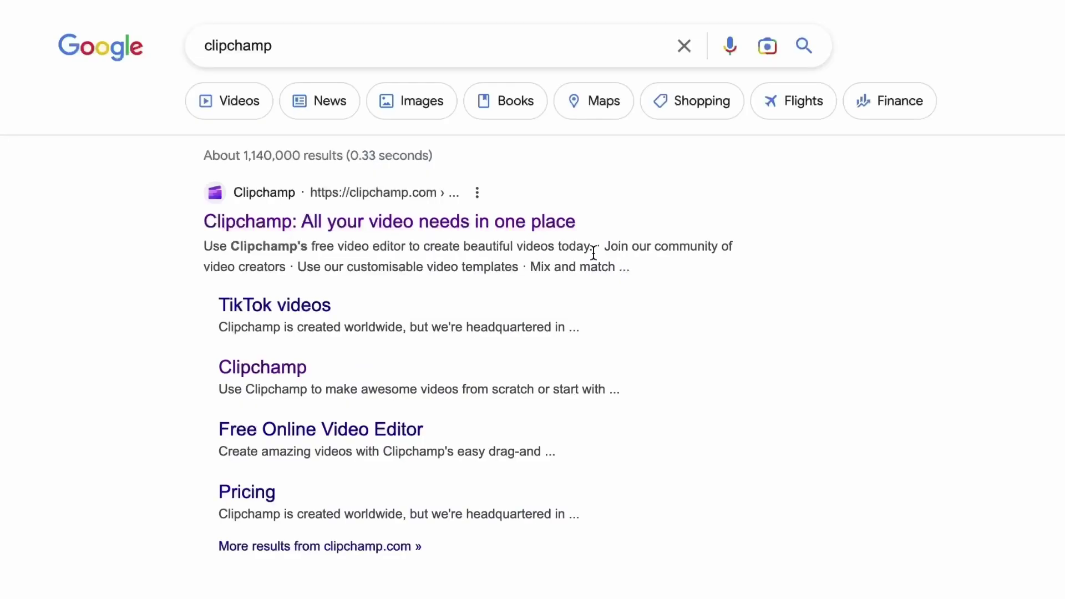
{"action": "left_click", "coordinate": [392, 221]}
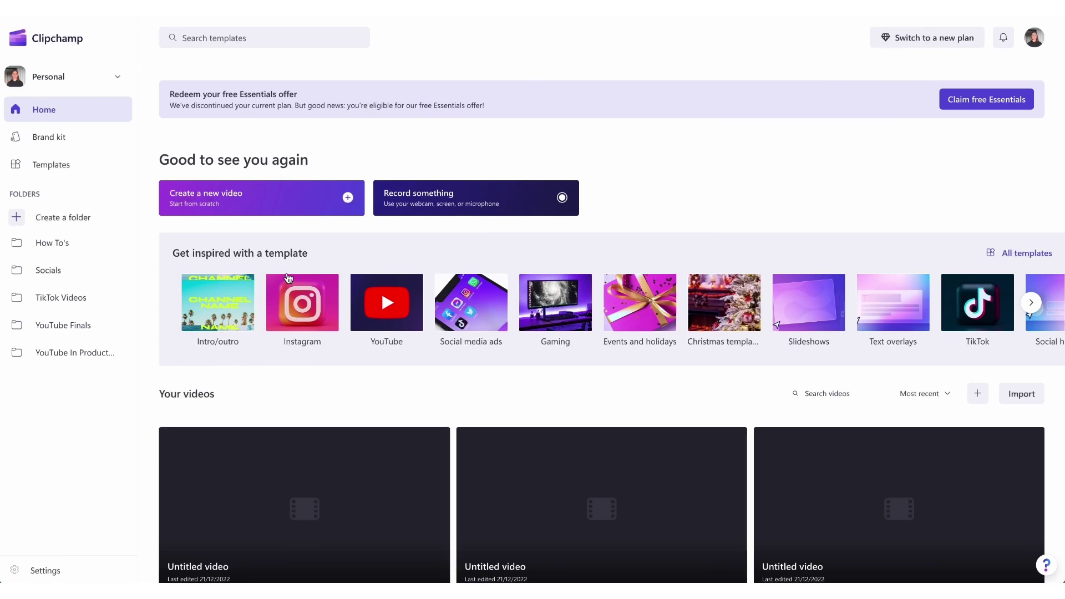
Step: Create a new blank video project and bring up its aspect-ratio choices
{"action": "left_click", "coordinate": [285, 205]}
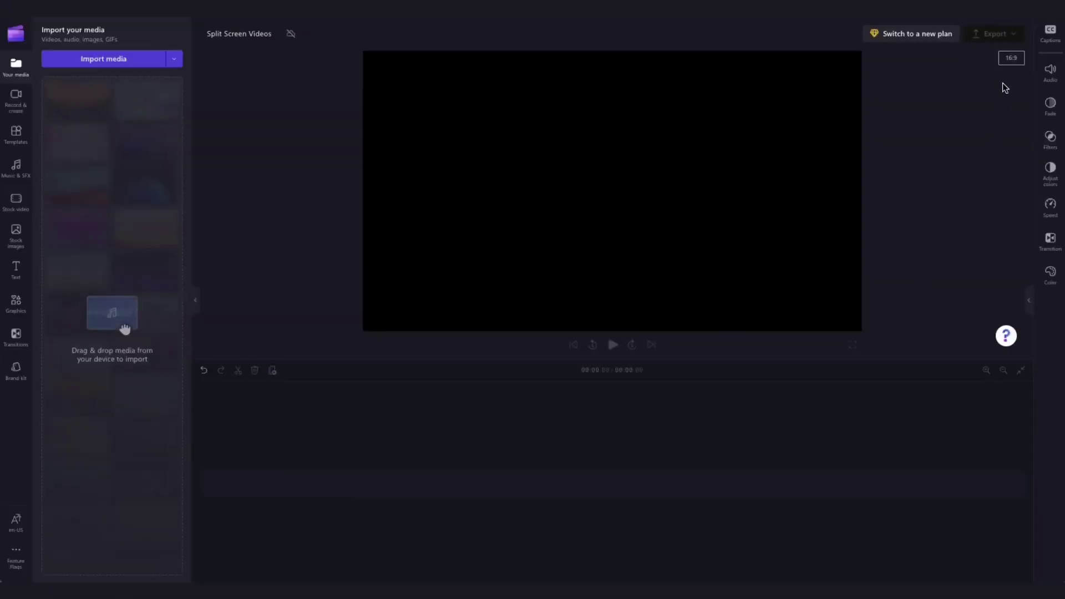
{"action": "left_click", "coordinate": [1011, 58]}
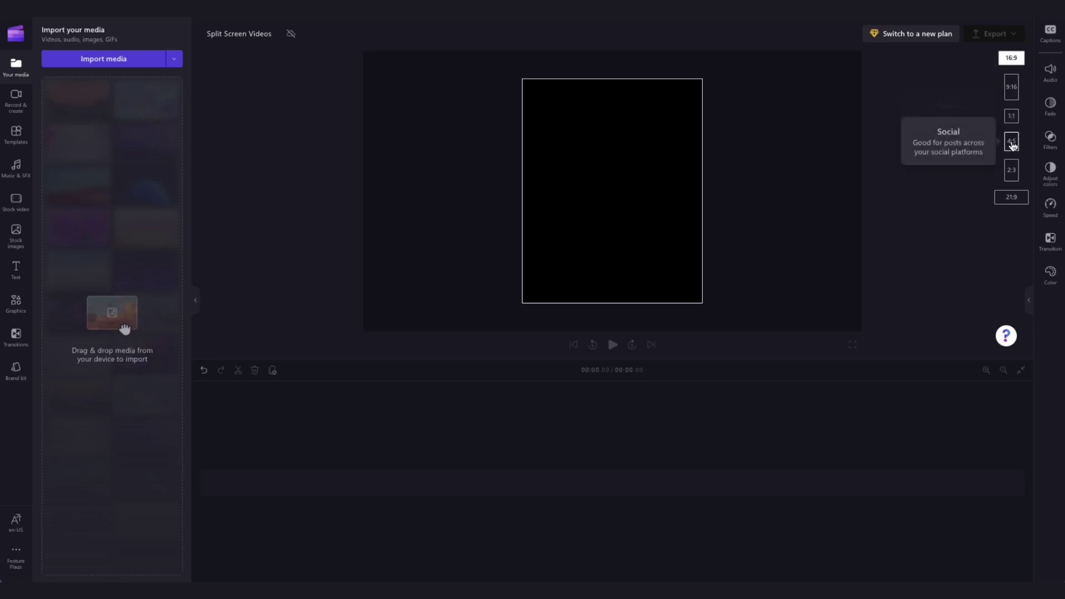
Step: Keep the 16:9 frame and import both Video 1.mp4 and Video 2.mp4
{"action": "left_click", "coordinate": [1012, 61]}
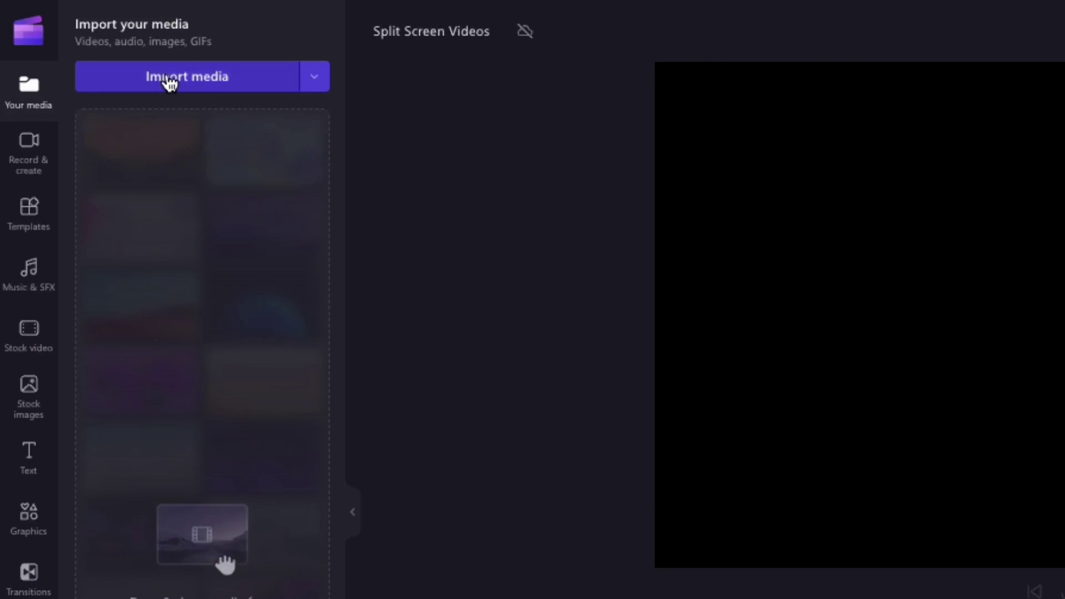
{"action": "left_click", "coordinate": [183, 77]}
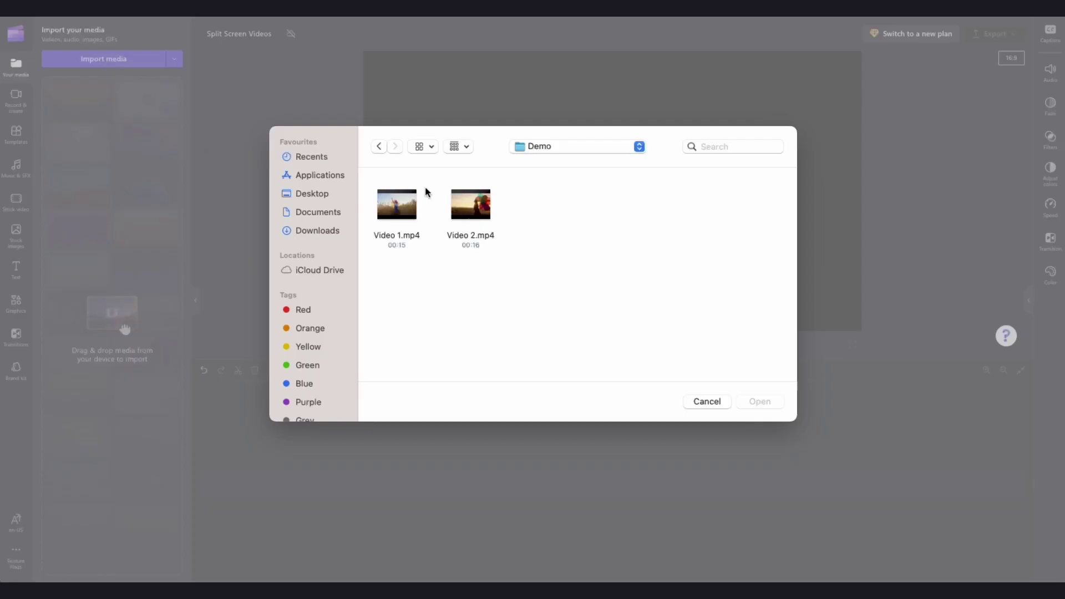
{"action": "key", "text": "super+a"}
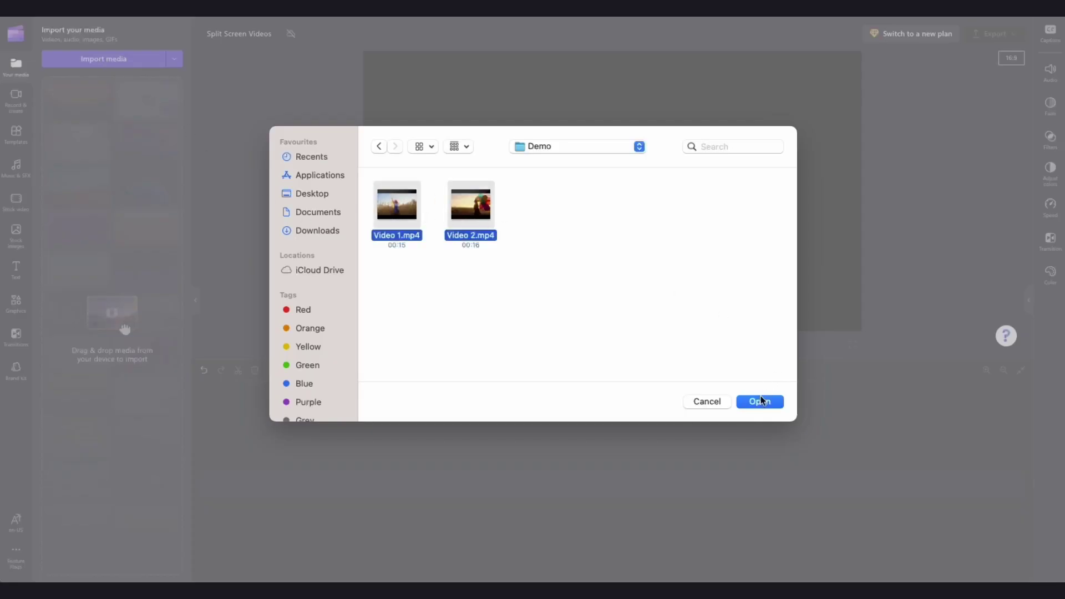
{"action": "left_click", "coordinate": [758, 402]}
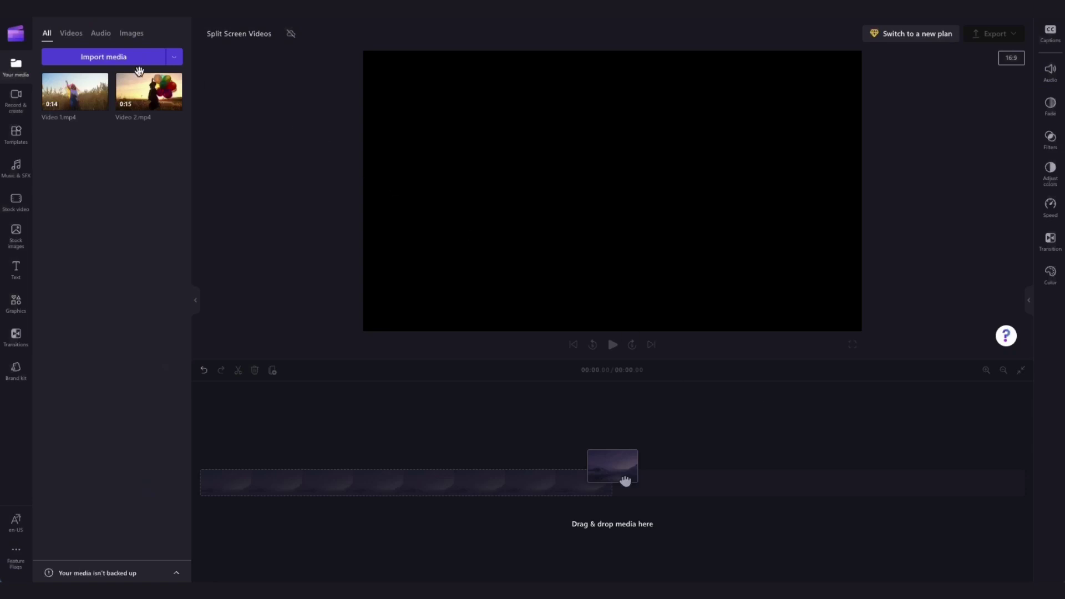
Step: Place Video 2 on the timeline with Video 1 on a separate track below it
{"action": "mouse_move", "coordinate": [148, 92]}
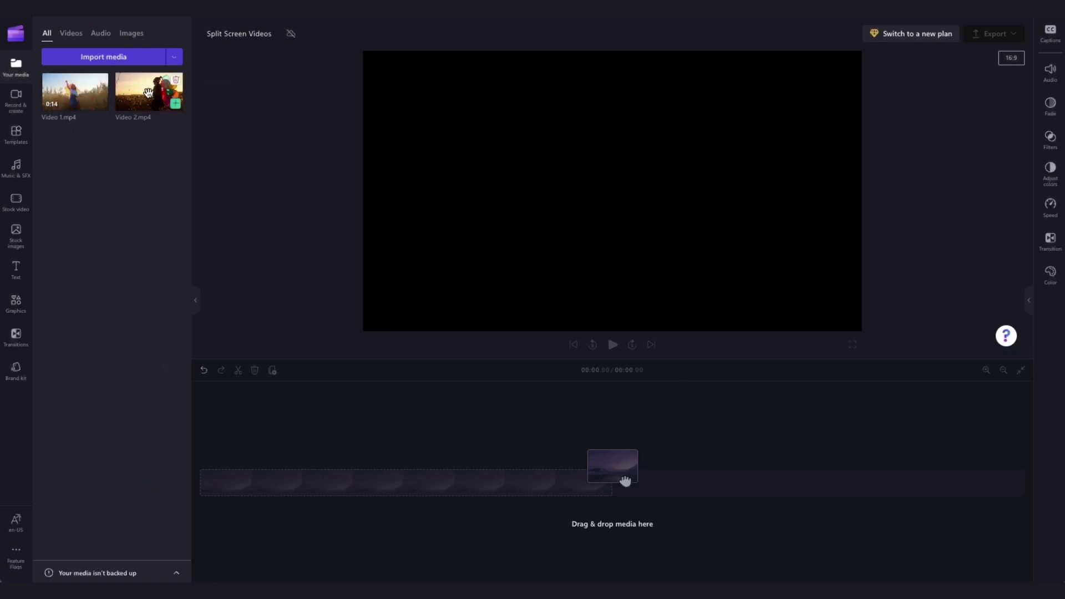
{"action": "left_click_drag", "start_coordinate": [625, 481], "coordinate": [233, 482]}
{"action": "left_click_drag", "start_coordinate": [74, 91], "coordinate": [221, 542]}
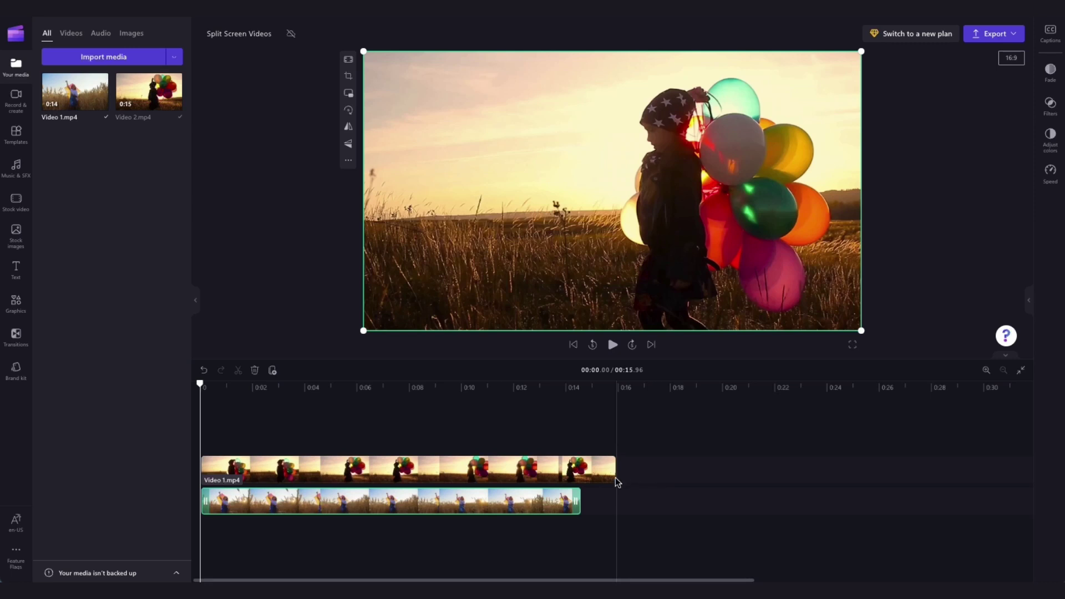
Step: Trim the upper Video 2 clip so it ends with Video 1 at 00:14.63
{"action": "left_click", "coordinate": [587, 473]}
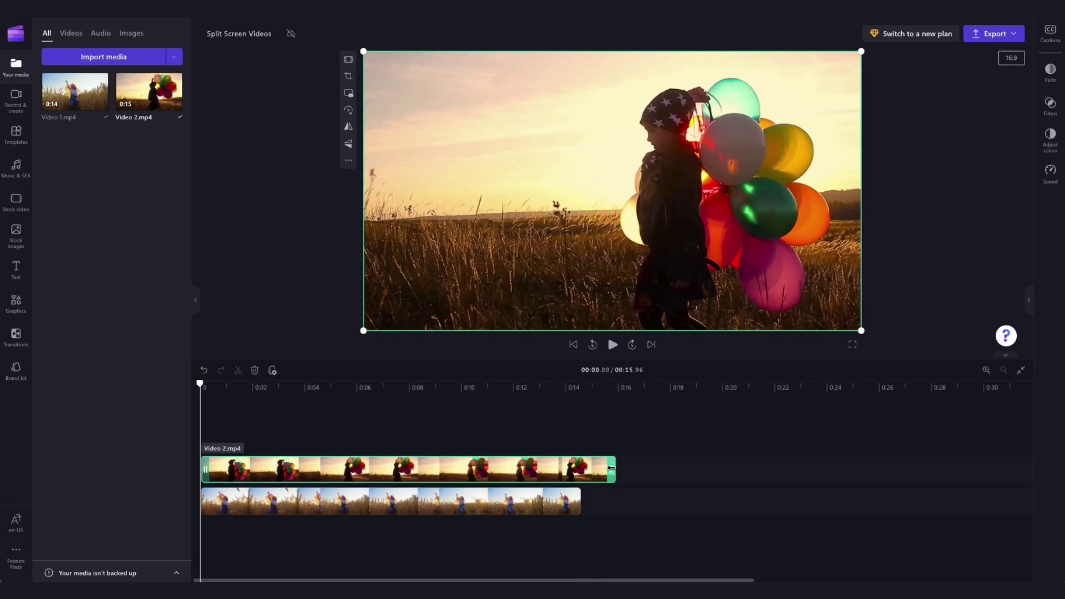
{"action": "left_click_drag", "start_coordinate": [611, 469], "coordinate": [577, 470]}
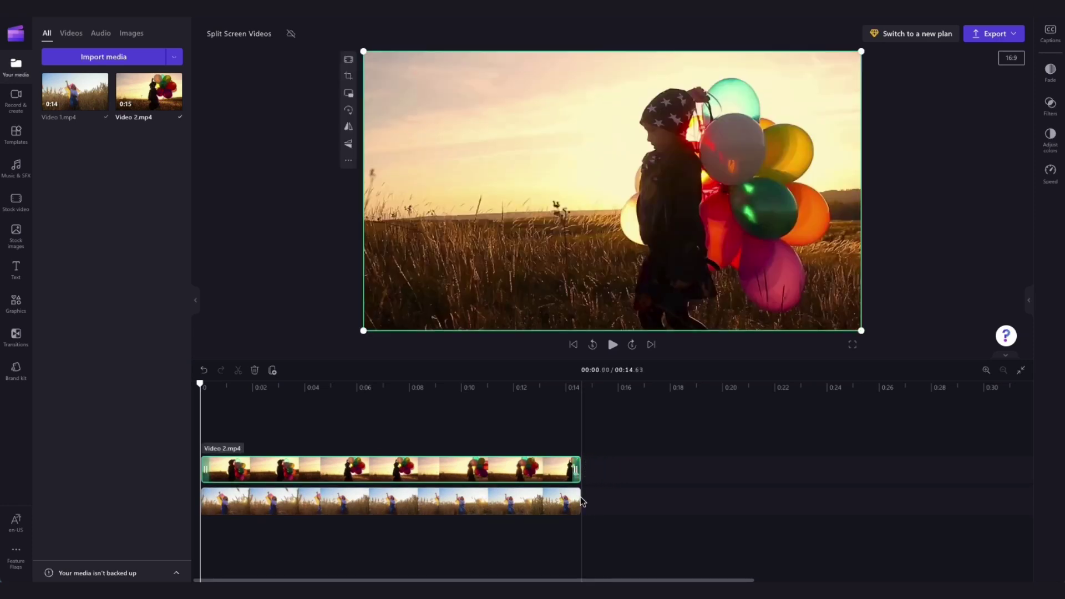
Step: Move the balloon clip into the left half of the preview and the wheat-field clip rightward
{"action": "left_click", "coordinate": [894, 256]}
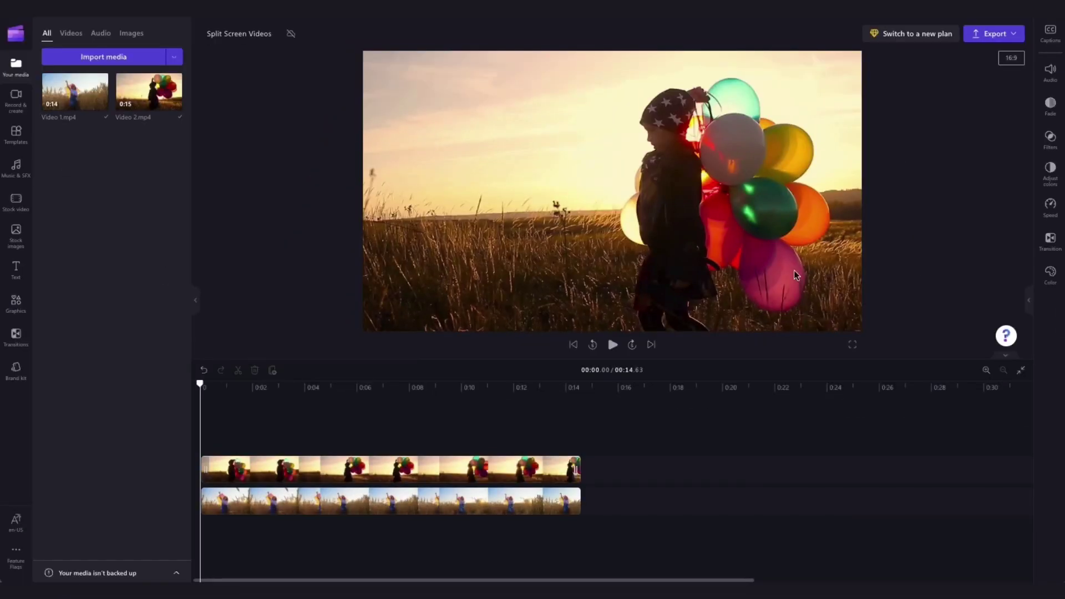
{"action": "left_click", "coordinate": [449, 467]}
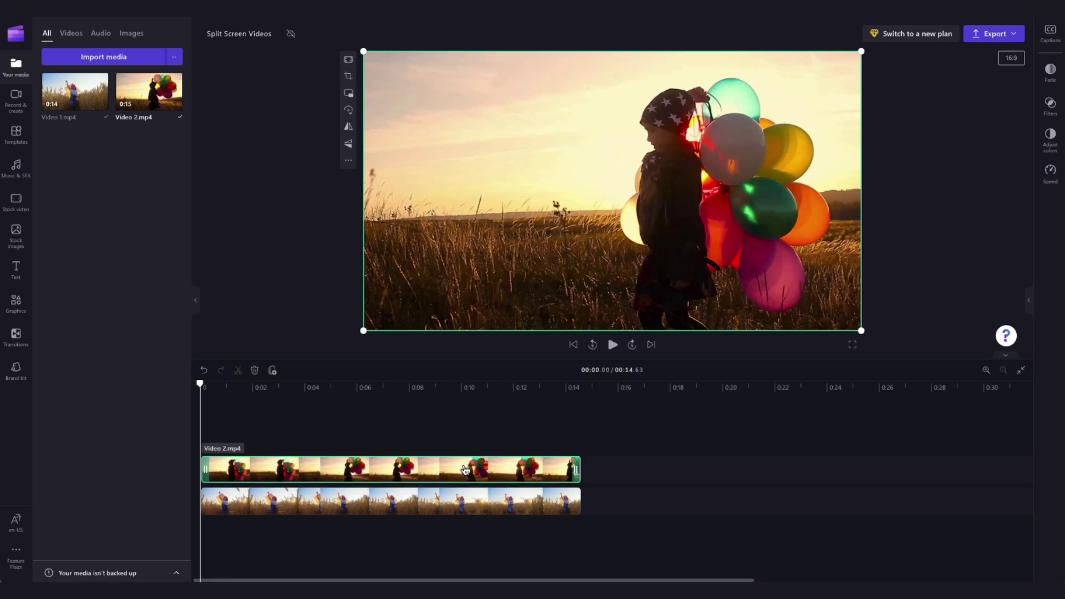
{"action": "left_click_drag", "start_coordinate": [686, 234], "coordinate": [444, 227]}
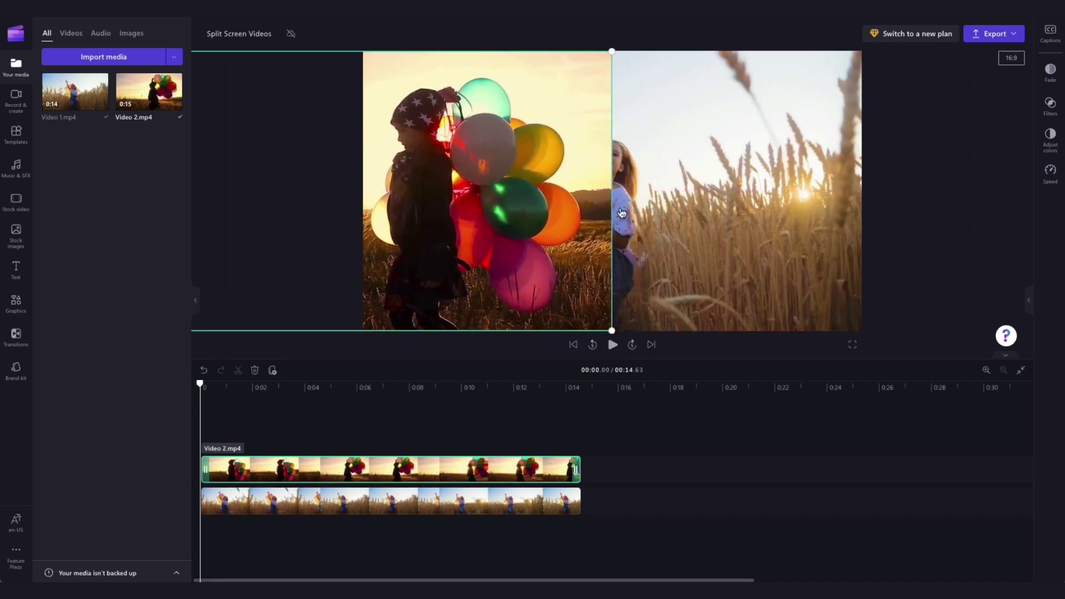
{"action": "left_click", "coordinate": [612, 236]}
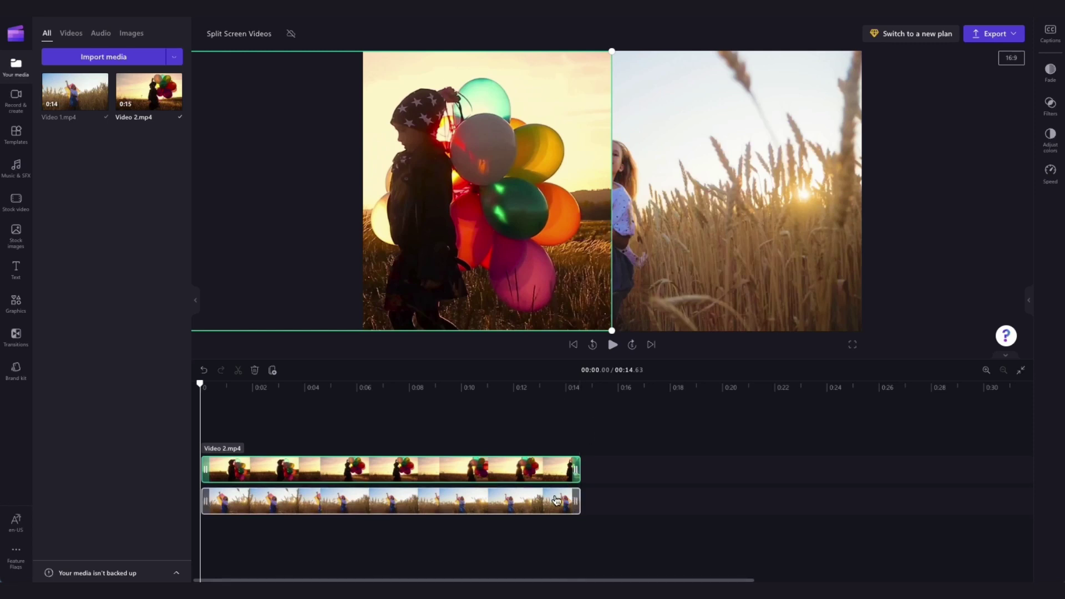
{"action": "left_click_drag", "start_coordinate": [661, 225], "coordinate": [805, 220]}
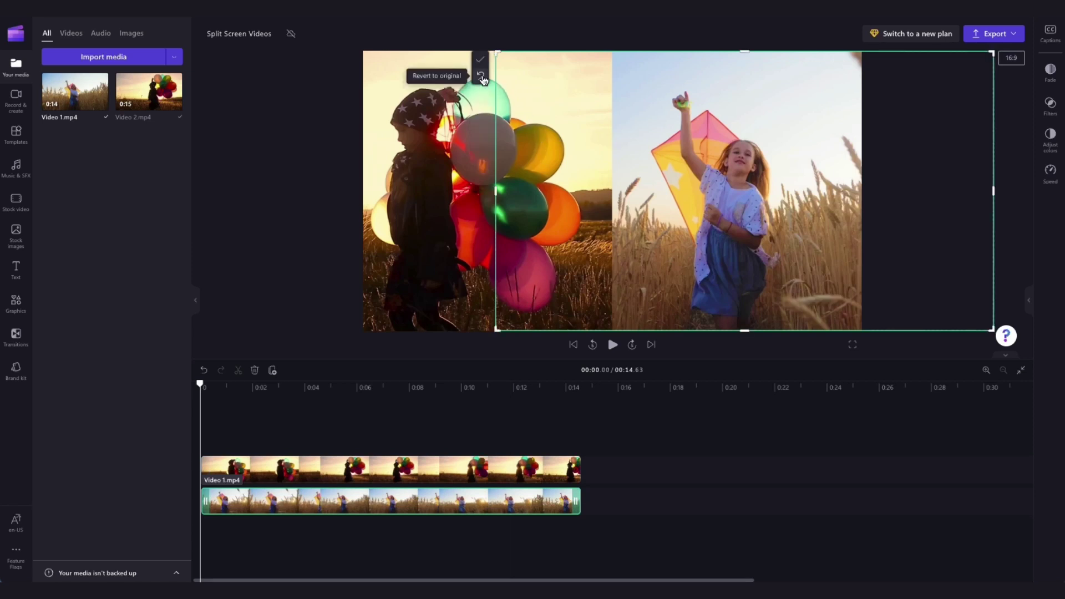
Step: Crop the kite-girl clip's left edge and butt it against the balloon clip at the centre
{"action": "left_click", "coordinate": [481, 77]}
{"action": "left_click_drag", "start_coordinate": [619, 333], "coordinate": [633, 333]}
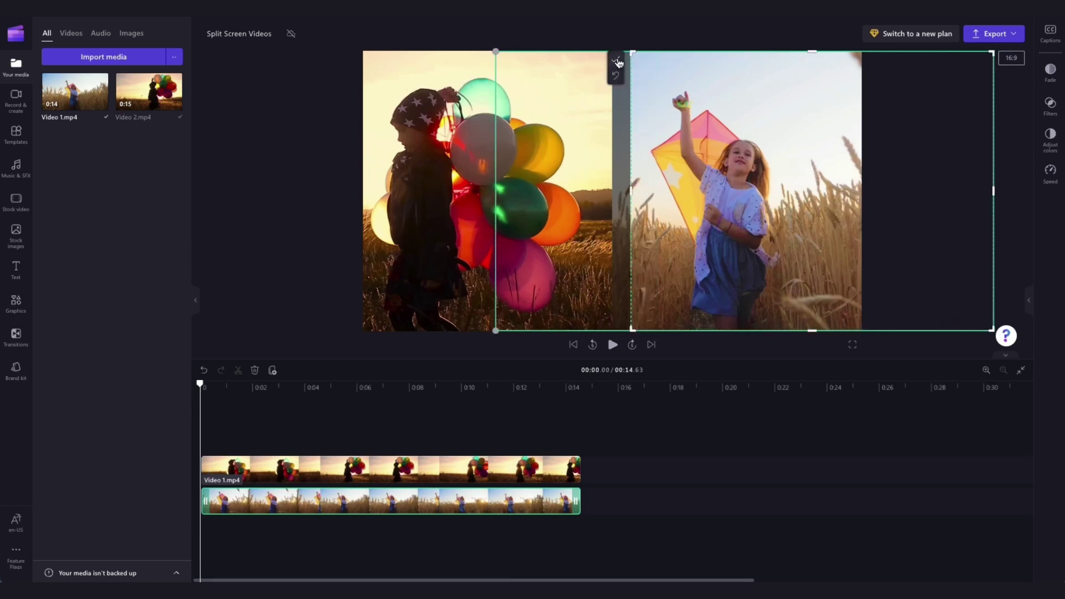
{"action": "left_click", "coordinate": [617, 62]}
{"action": "left_click_drag", "start_coordinate": [792, 149], "coordinate": [763, 150]}
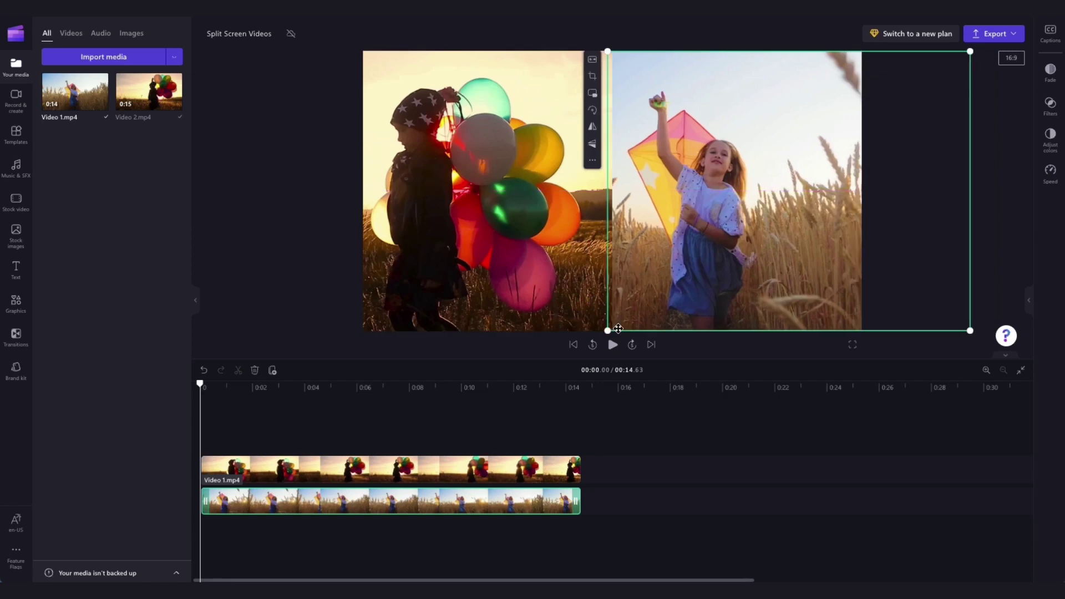
{"action": "left_click", "coordinate": [613, 344]}
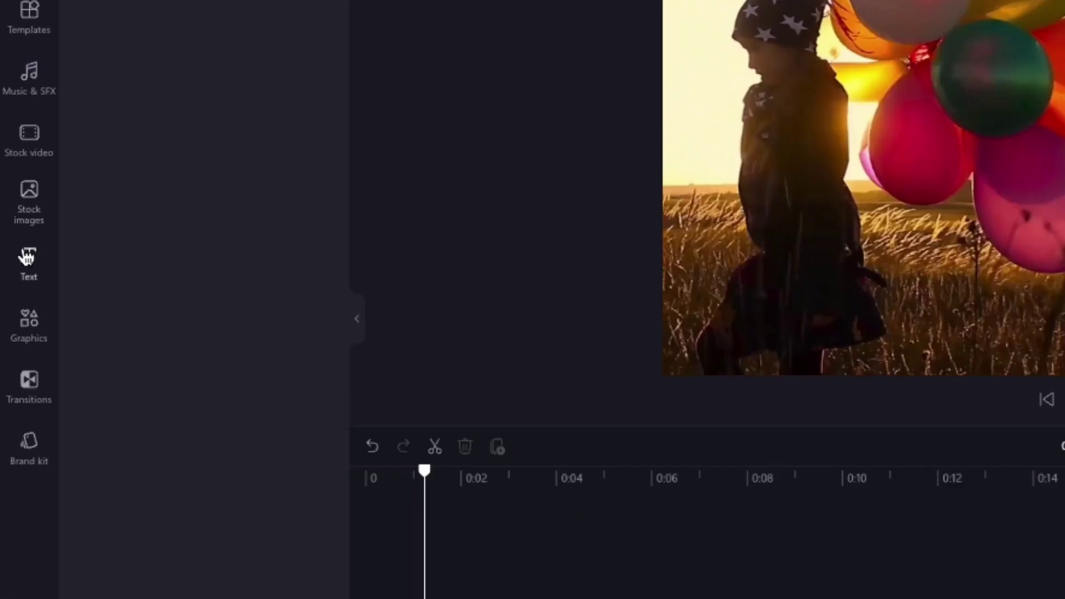
Step: Add a plain text title on its own track and move it near the frame's bottom centre
{"action": "left_click", "coordinate": [36, 260]}
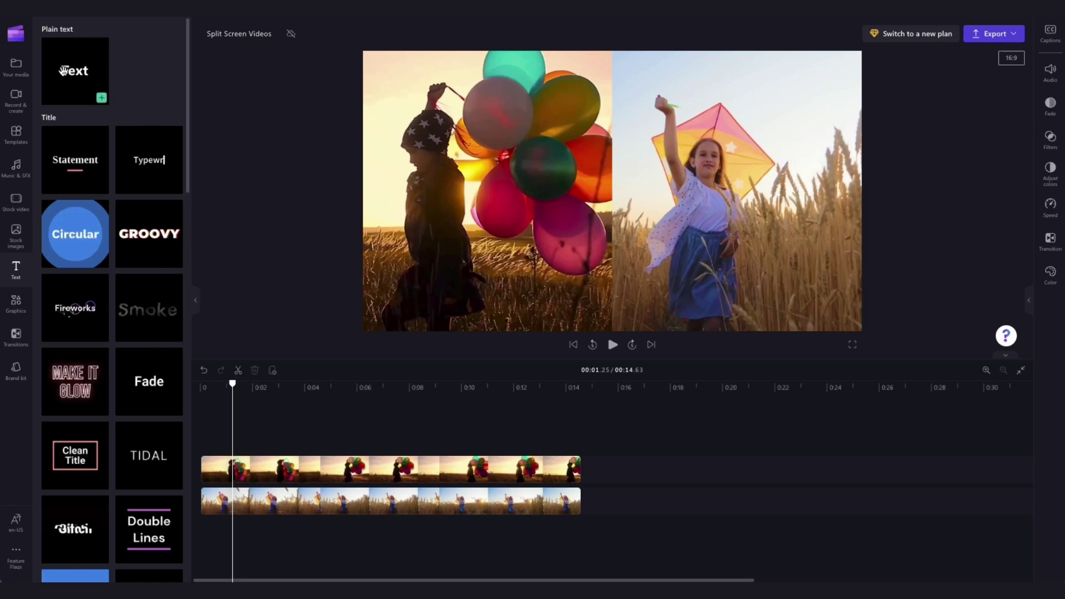
{"action": "left_click_drag", "start_coordinate": [63, 71], "coordinate": [211, 407]}
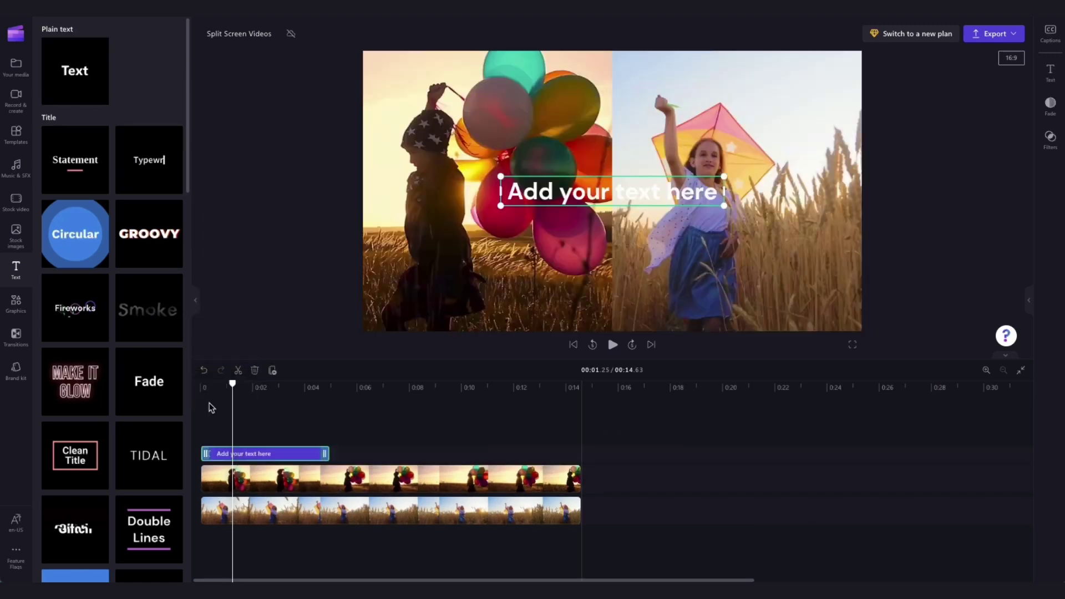
{"action": "left_click", "coordinate": [612, 344]}
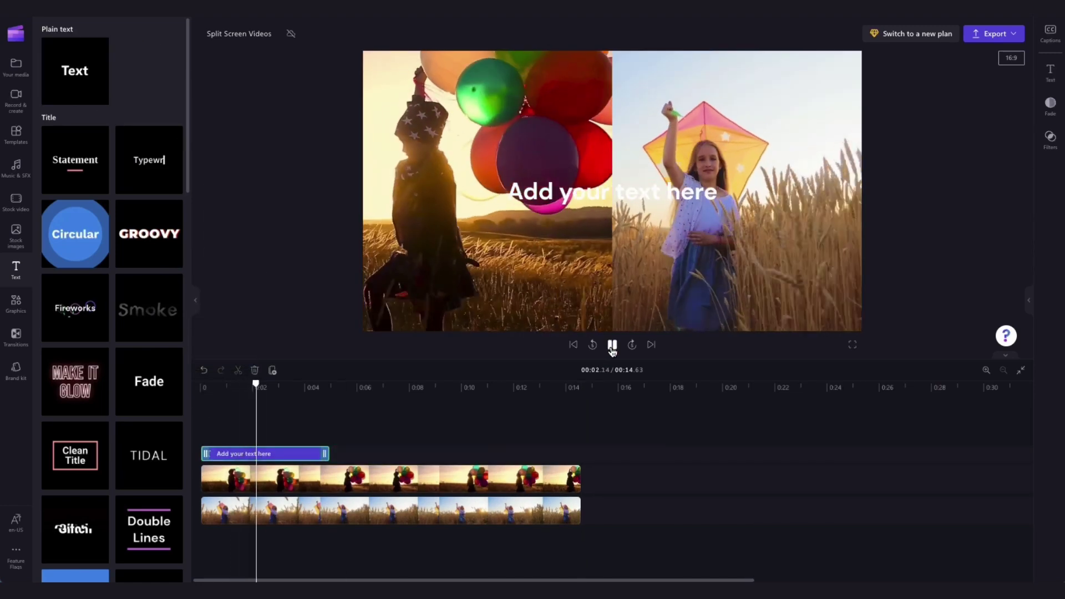
{"action": "left_click_drag", "start_coordinate": [620, 193], "coordinate": [566, 309]}
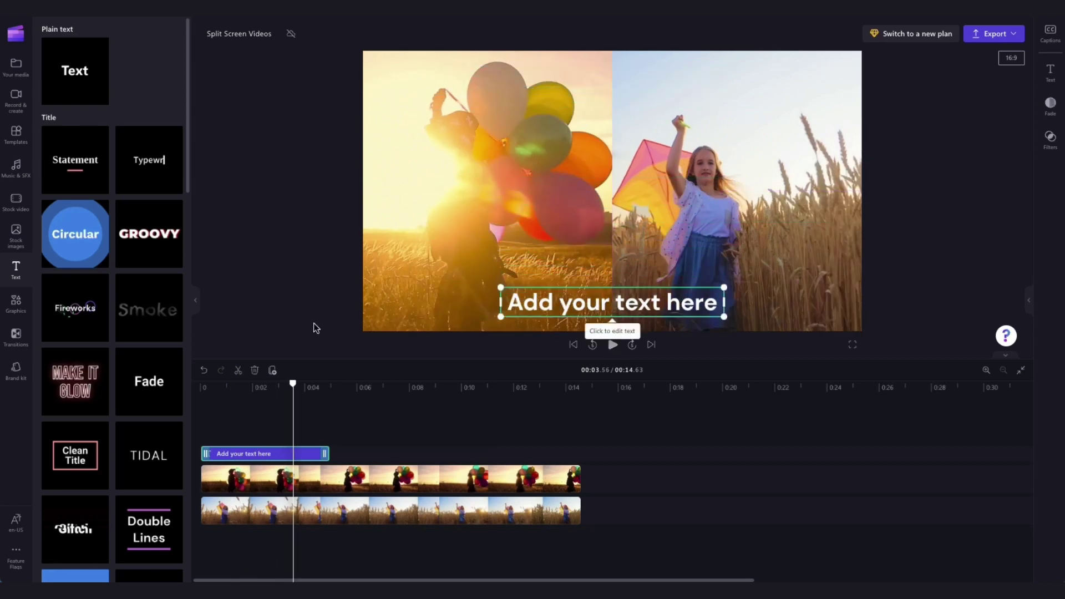
Step: Remove the placeholder text and add the Clean intro title, stretched to the videos' end
{"action": "left_click", "coordinate": [204, 370]}
{"action": "scroll", "coordinate": [186, 392], "scroll_direction": "down", "scroll_amount": 15}
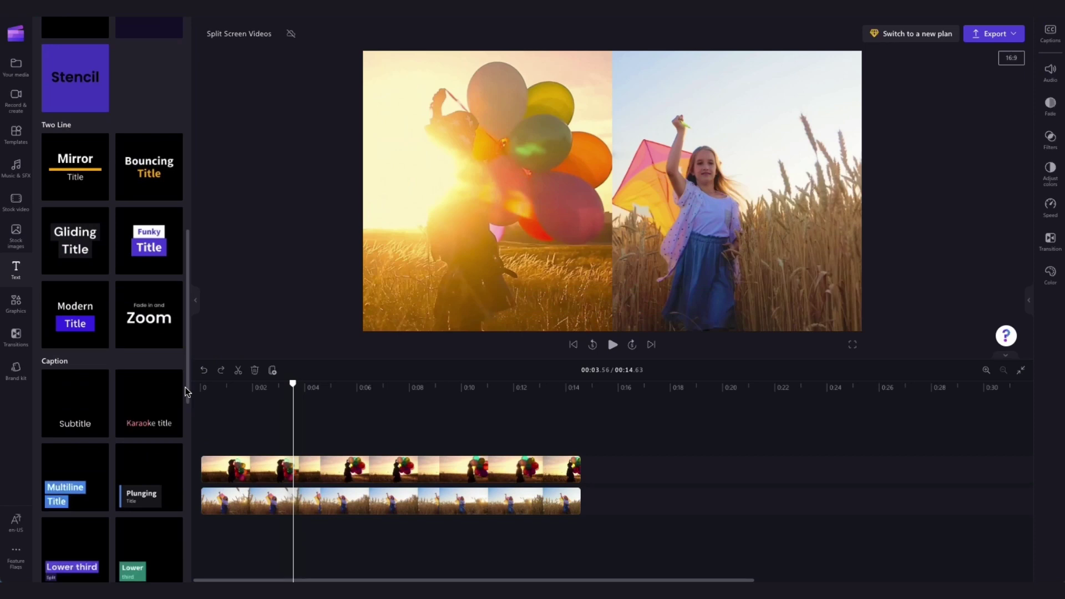
{"action": "left_click_drag", "start_coordinate": [73, 466], "coordinate": [256, 450]}
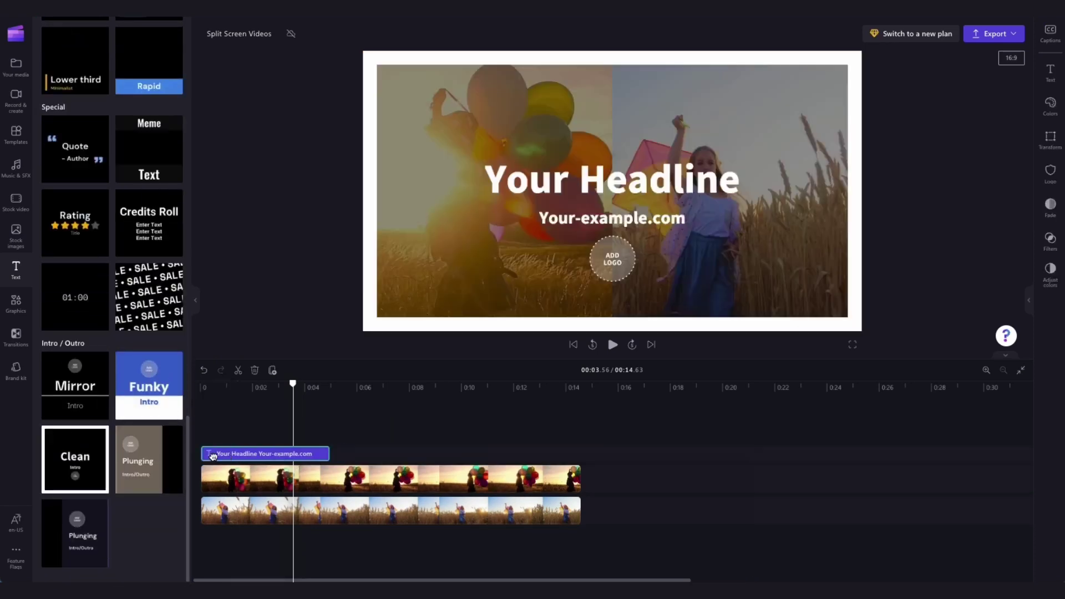
{"action": "left_click", "coordinate": [613, 344]}
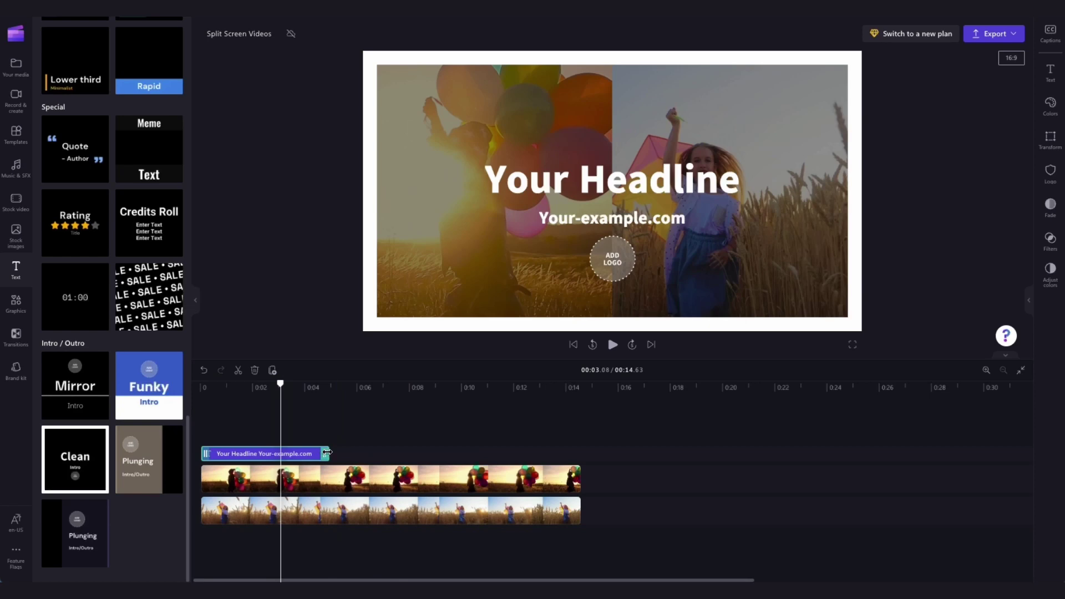
{"action": "left_click_drag", "start_coordinate": [327, 452], "coordinate": [583, 453]}
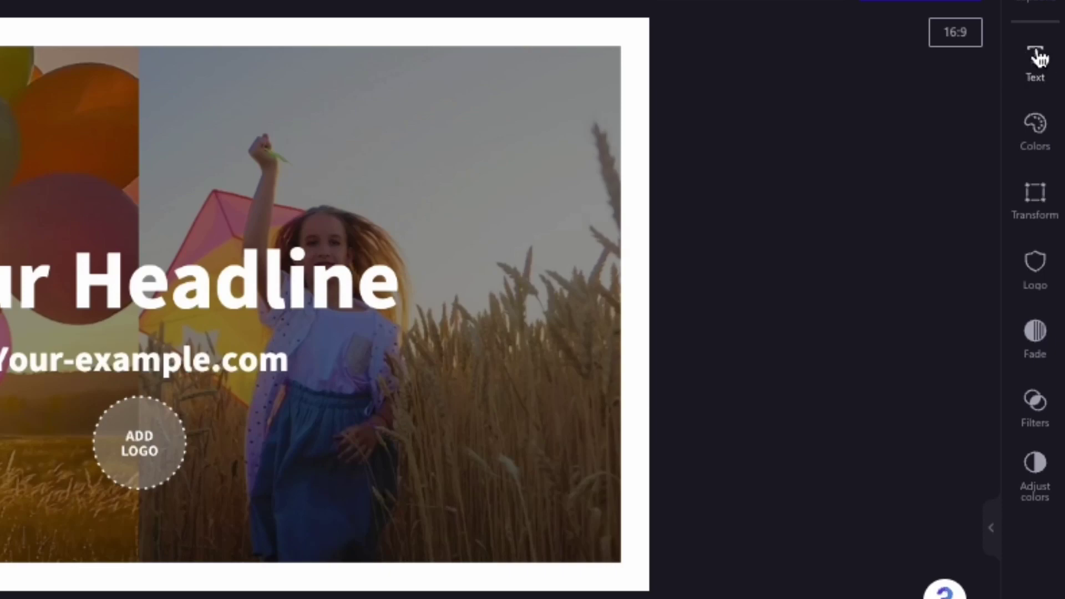
Step: Change the title text to 'Thanks for watching' and the second line to 'myyoutubechannel'
{"action": "left_click", "coordinate": [1039, 57]}
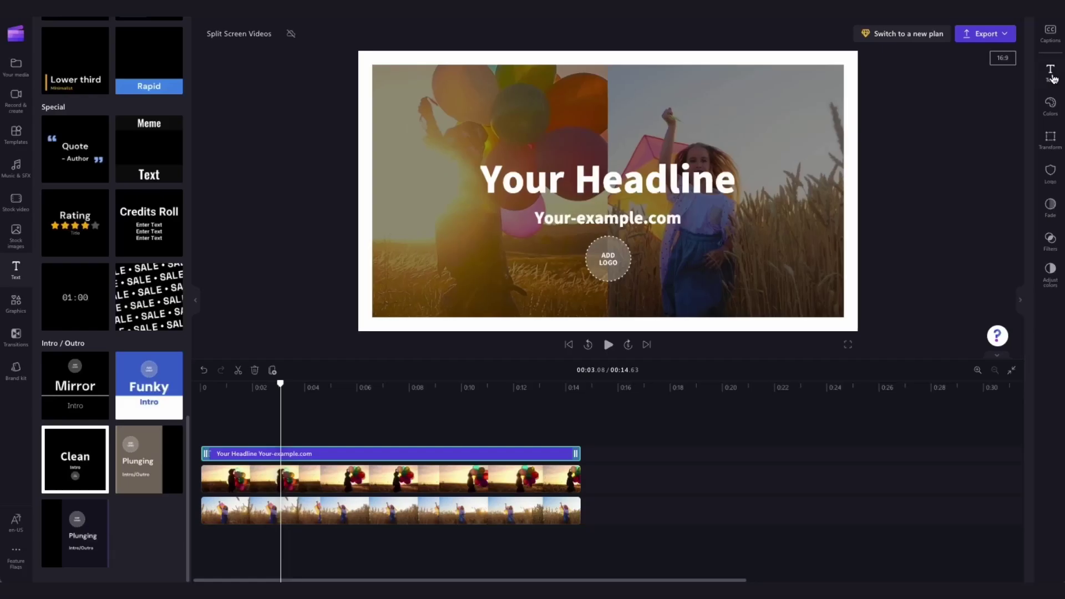
{"action": "left_click_drag", "start_coordinate": [806, 8], "coordinate": [723, 9]}
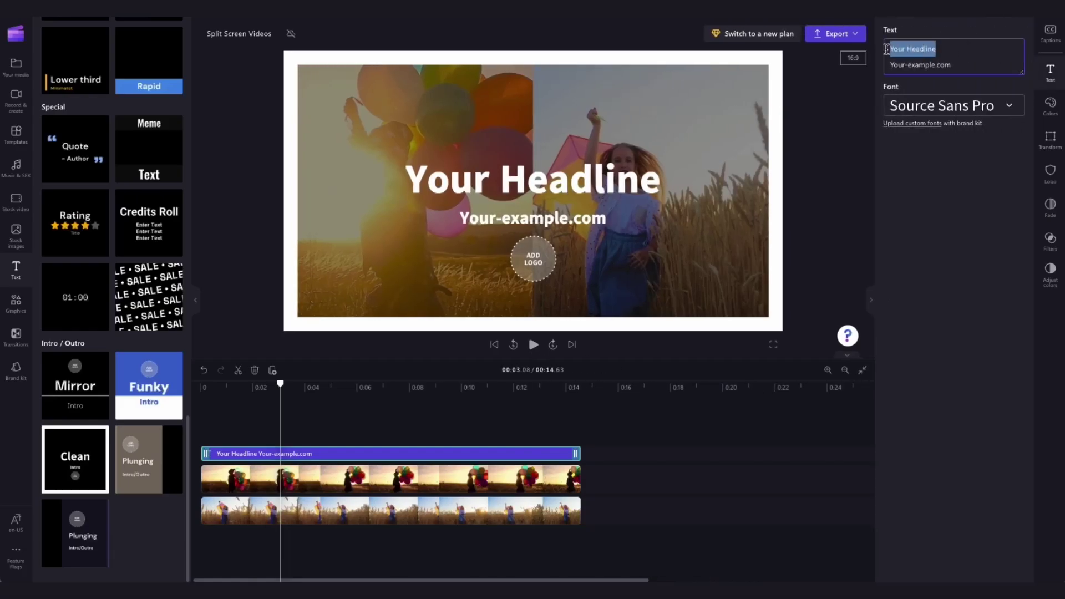
{"action": "type", "text": "Thanks for watching"}
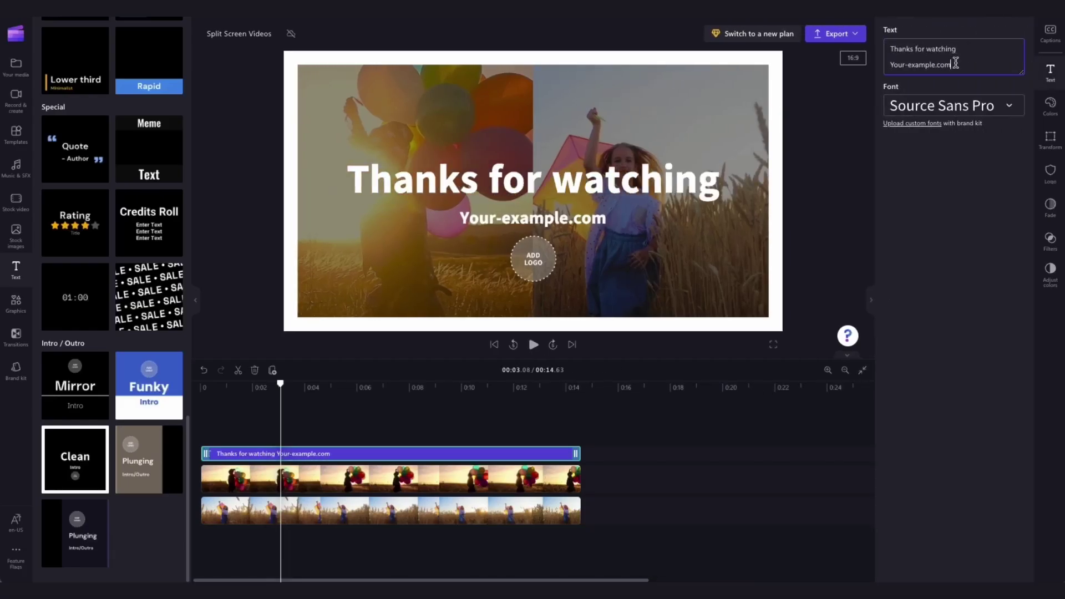
{"action": "left_click_drag", "start_coordinate": [953, 64], "coordinate": [887, 63]}
{"action": "type", "text": "myyoutubechannel"}
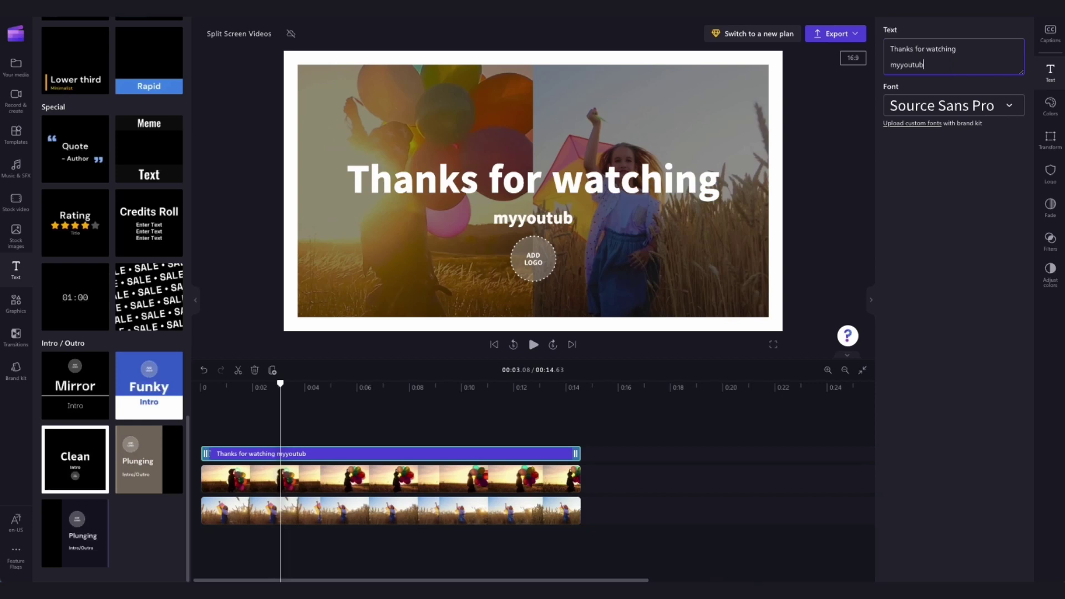
Step: Set the title font to Rozha One and give the text a custom grey colour
{"action": "left_click", "coordinate": [920, 107]}
{"action": "scroll", "coordinate": [953, 312], "scroll_direction": "down", "scroll_amount": 20}
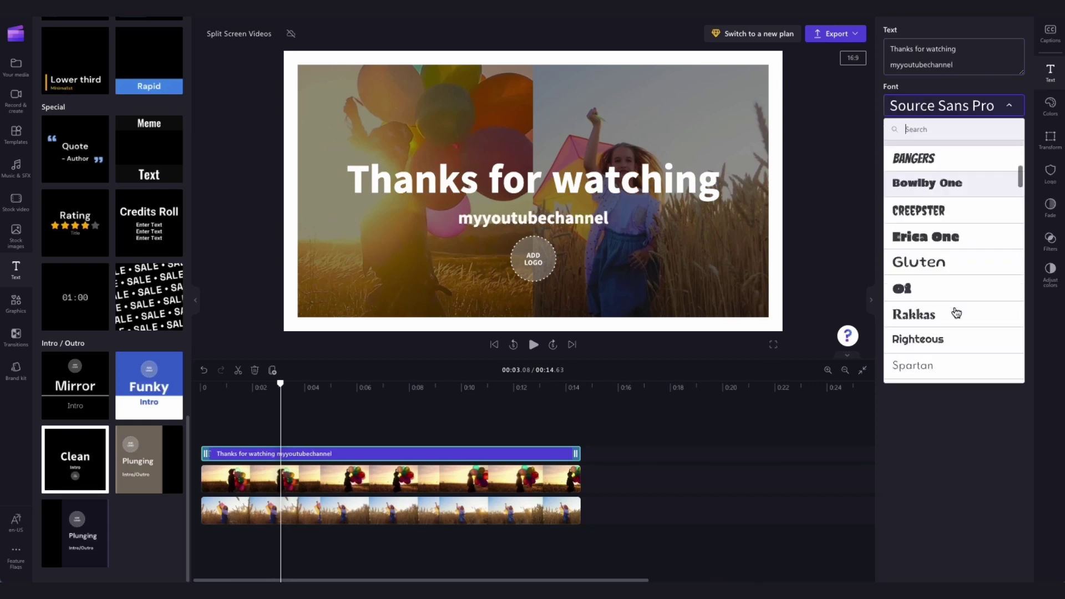
{"action": "scroll", "coordinate": [951, 309], "scroll_direction": "down", "scroll_amount": 8}
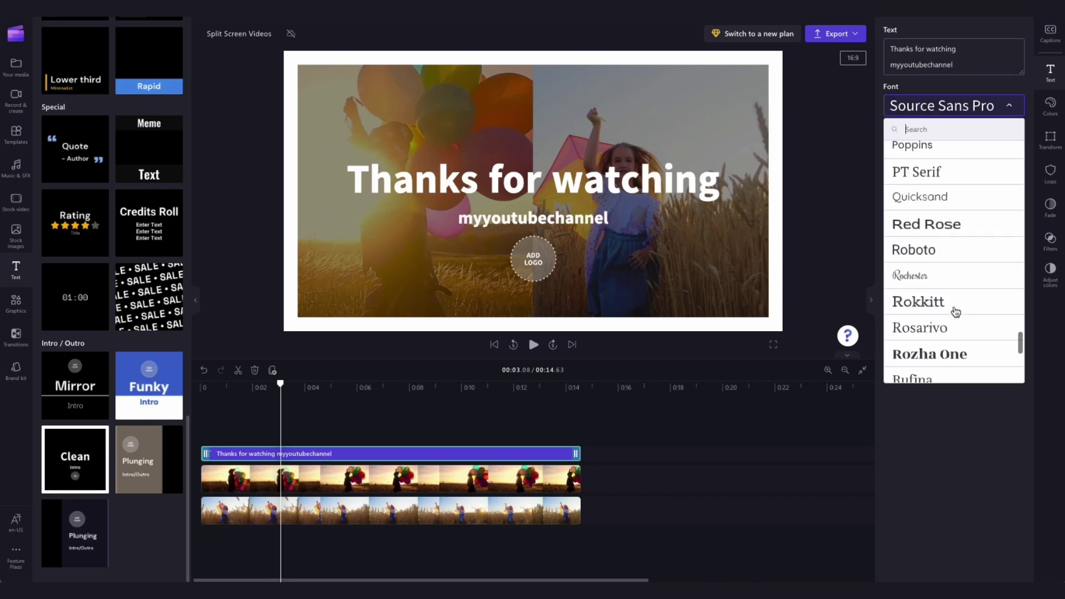
{"action": "left_click", "coordinate": [958, 209]}
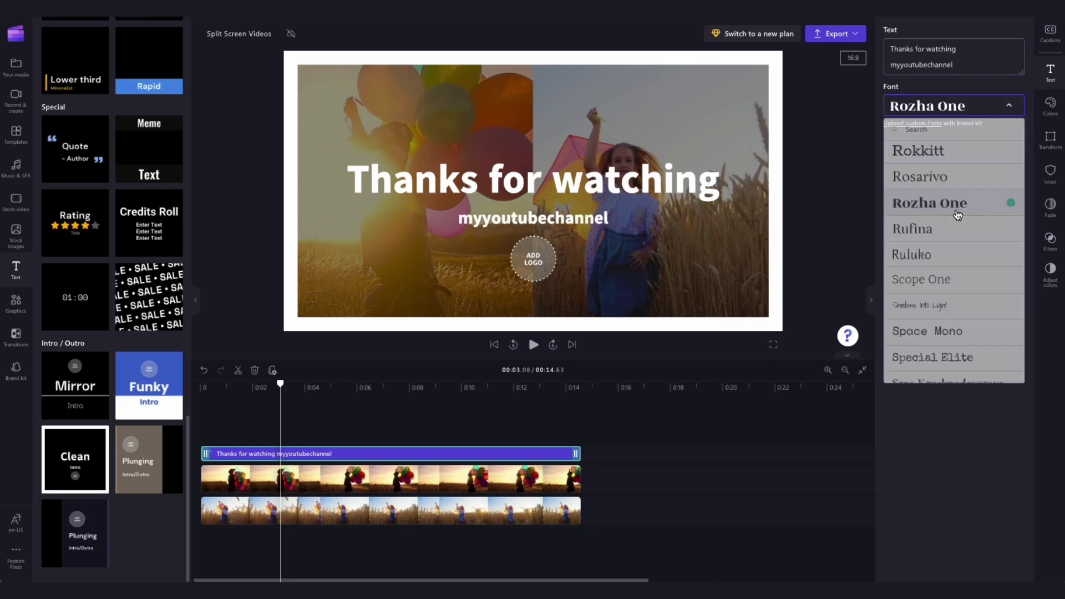
{"action": "left_click", "coordinate": [1051, 106]}
{"action": "left_click", "coordinate": [894, 49]}
{"action": "left_click", "coordinate": [1010, 257]}
{"action": "left_click_drag", "start_coordinate": [922, 170], "coordinate": [972, 111]}
{"action": "left_click", "coordinate": [953, 150]}
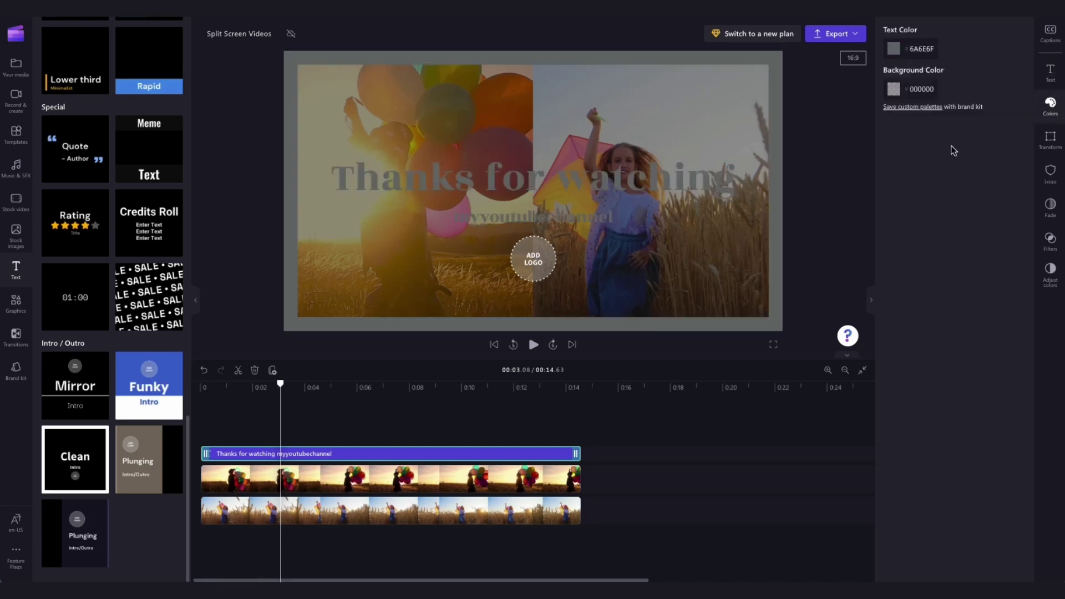
Step: Shrink the title slightly, set its logo to None, and replay from the start
{"action": "left_click", "coordinate": [1051, 138]}
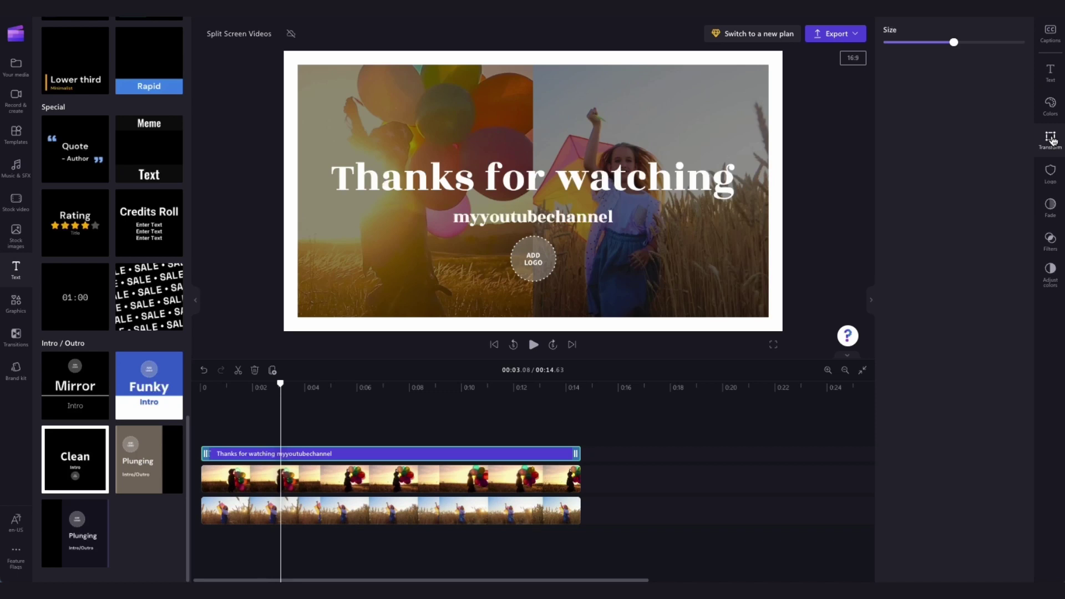
{"action": "left_click_drag", "start_coordinate": [953, 43], "coordinate": [921, 44]}
{"action": "left_click", "coordinate": [1050, 173]}
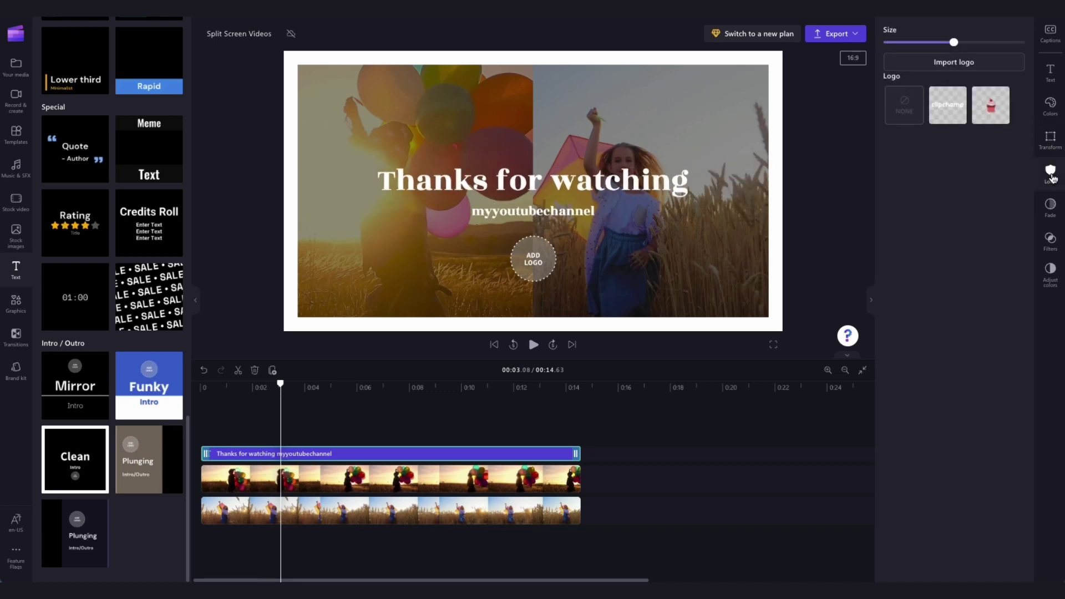
{"action": "left_click", "coordinate": [943, 111]}
{"action": "left_click", "coordinate": [904, 106]}
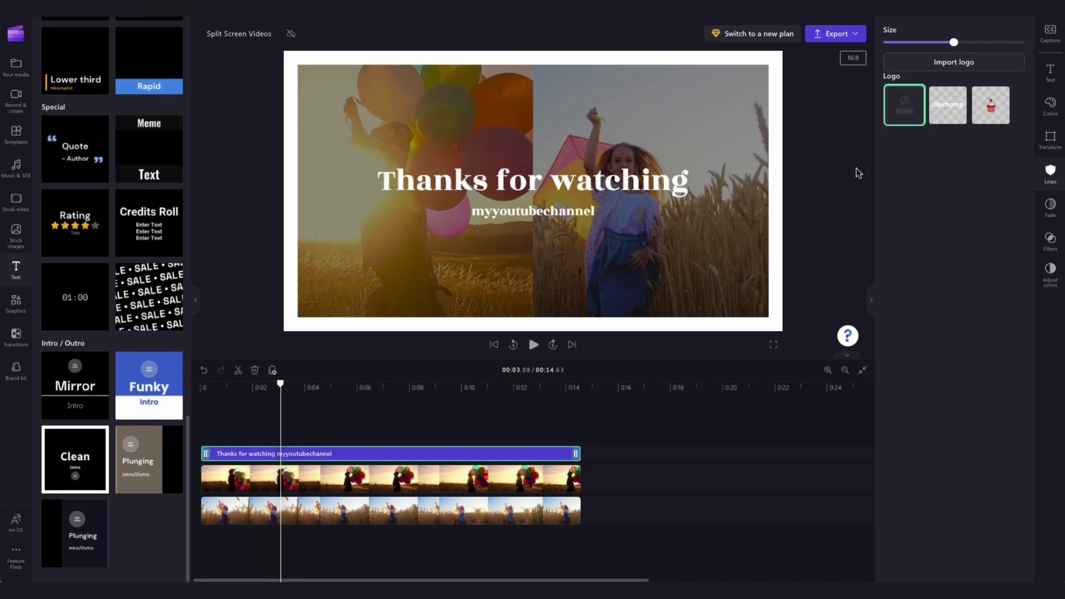
{"action": "left_click", "coordinate": [870, 303]}
{"action": "left_click", "coordinate": [610, 344]}
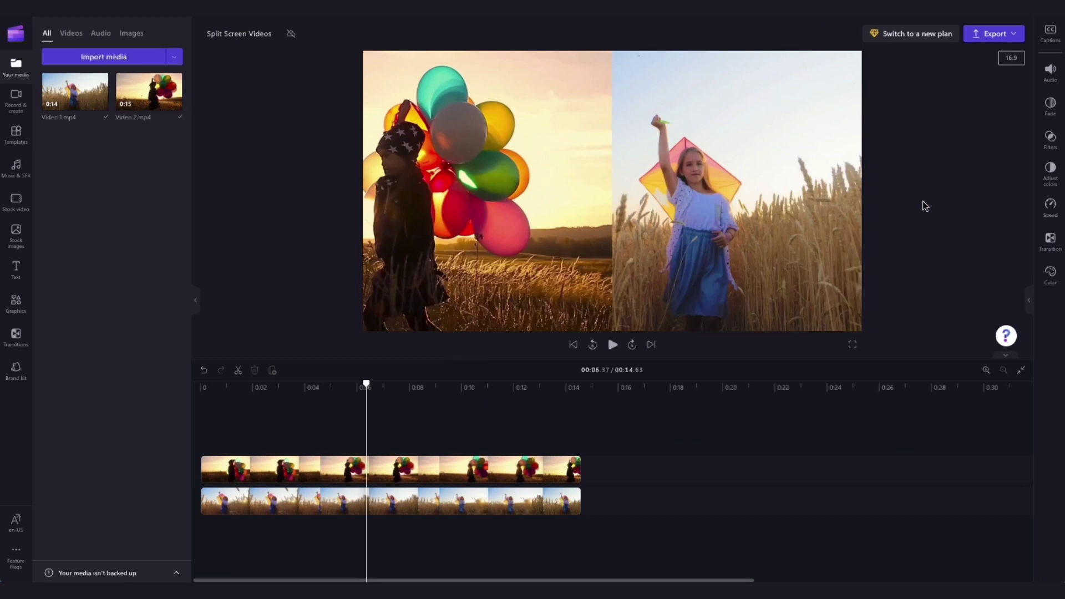
Step: Switch the project to 9:16 portrait and enlarge the balloon video across the top
{"action": "left_click", "coordinate": [1012, 59]}
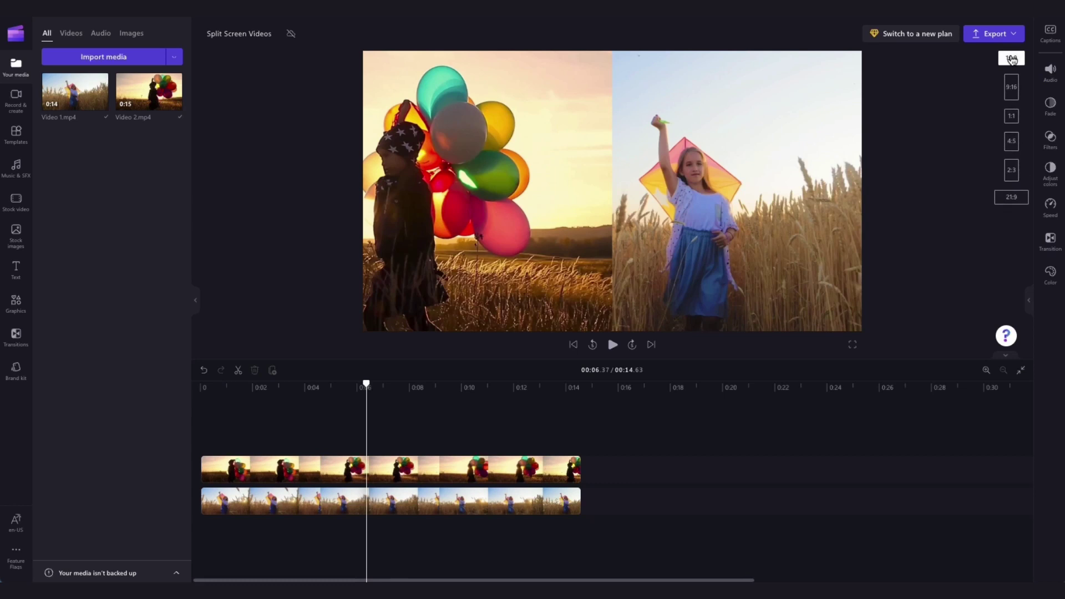
{"action": "left_click", "coordinate": [1012, 87]}
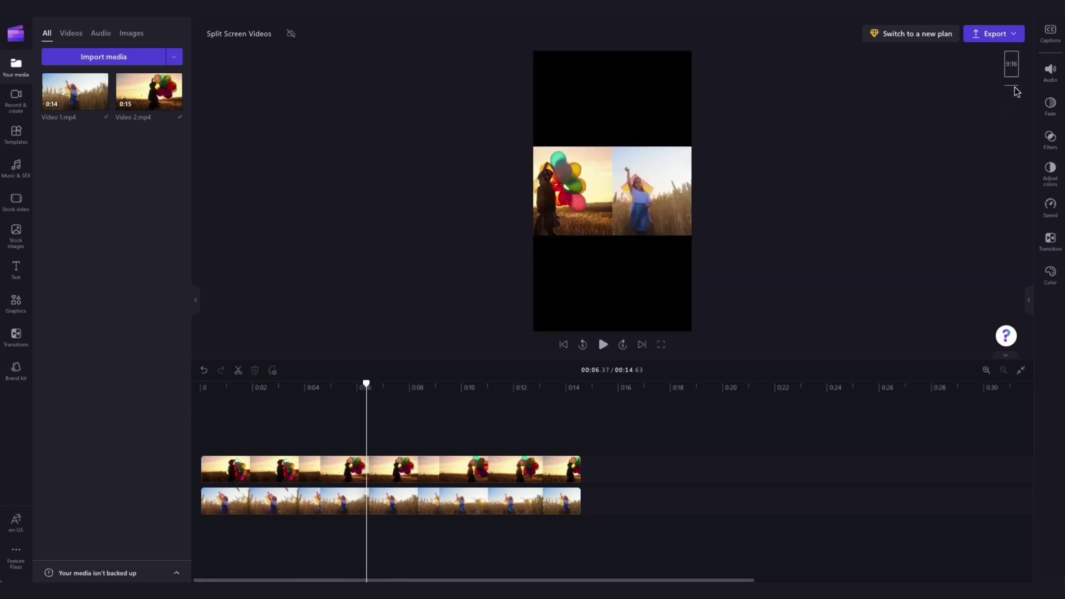
{"action": "left_click", "coordinate": [559, 216]}
{"action": "left_click_drag", "start_coordinate": [560, 216], "coordinate": [641, 121]}
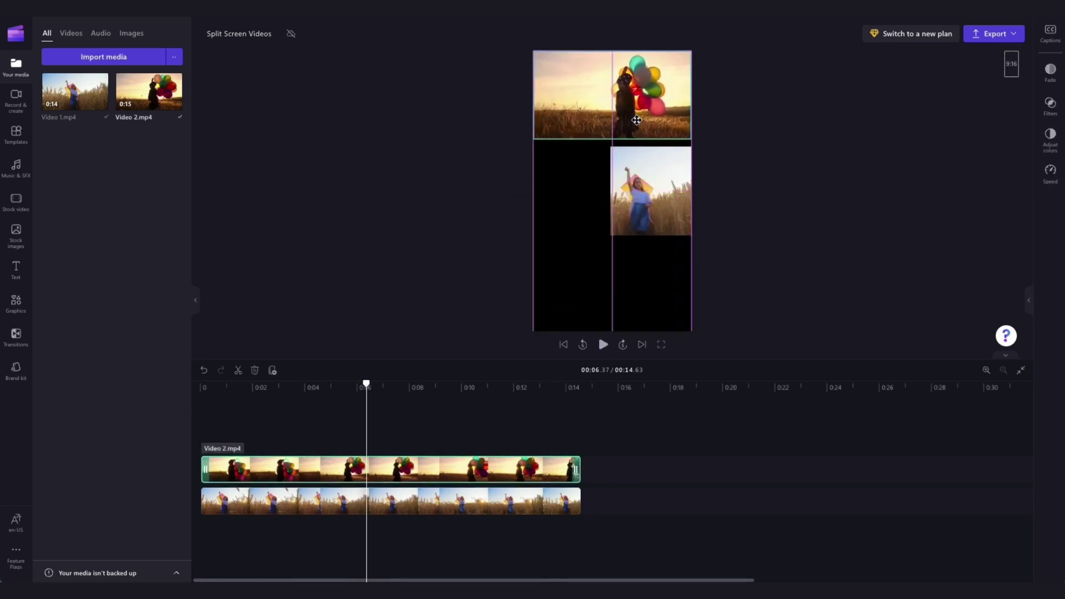
{"action": "left_click_drag", "start_coordinate": [533, 139], "coordinate": [399, 280]}
{"action": "left_click_drag", "start_coordinate": [596, 154], "coordinate": [606, 307]}
Step: Fit the kite video to the width in the bottom half and align the balloon video to the top edge
{"action": "left_click", "coordinate": [652, 224]}
{"action": "left_click", "coordinate": [594, 155]}
{"action": "left_click_drag", "start_coordinate": [692, 210], "coordinate": [735, 180]}
{"action": "left_click_drag", "start_coordinate": [626, 140], "coordinate": [626, 123]}
{"action": "left_click", "coordinate": [813, 217]}
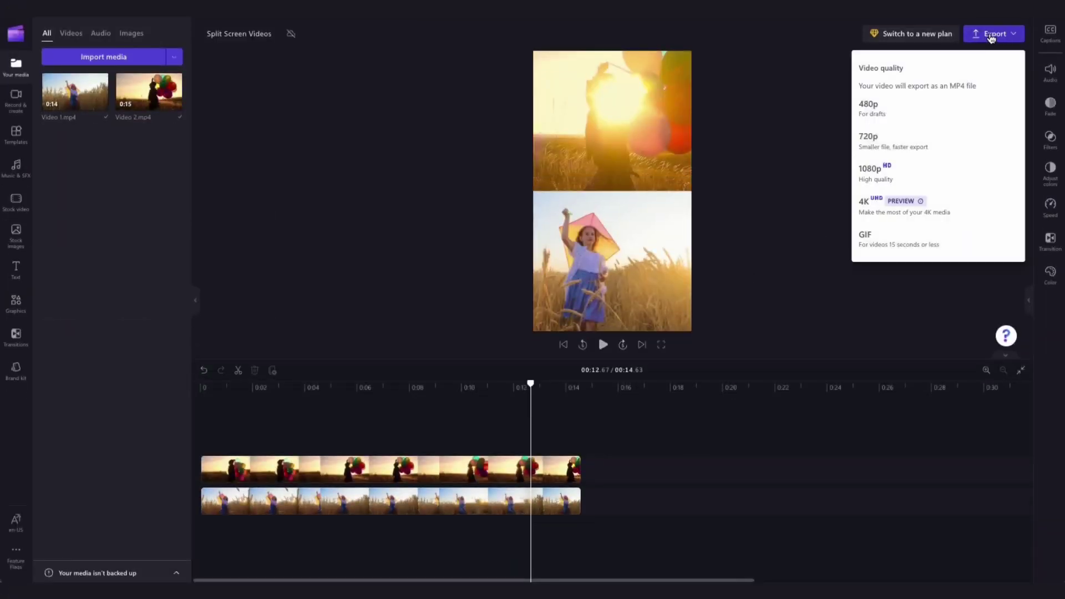
Step: Export 'Split Screen Videos' at 1080p, download the MP4, and open the downloaded file
{"action": "left_click", "coordinate": [936, 171]}
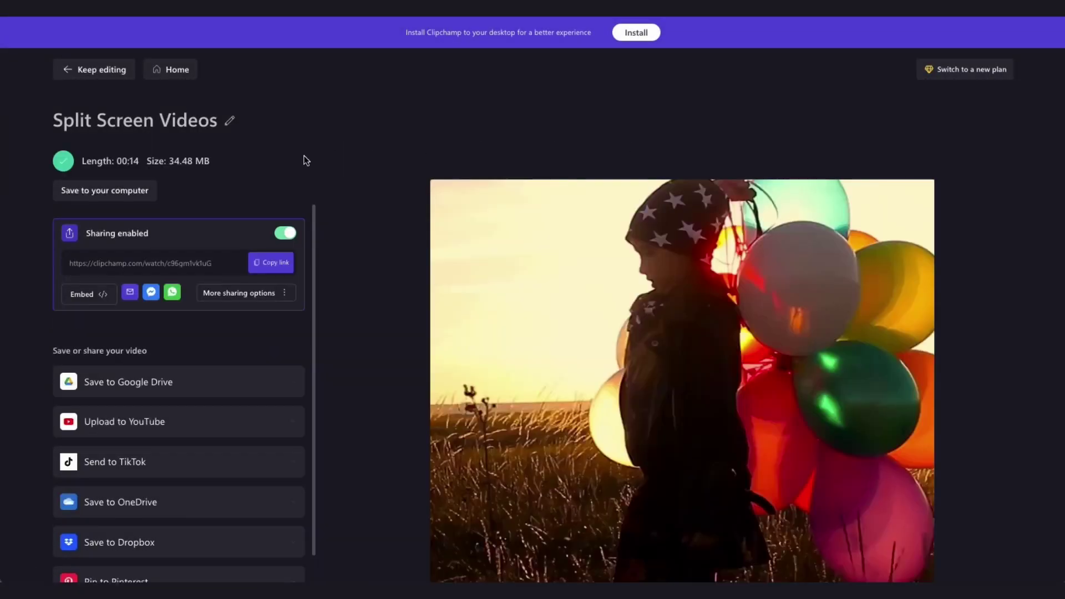
{"action": "left_click", "coordinate": [97, 191]}
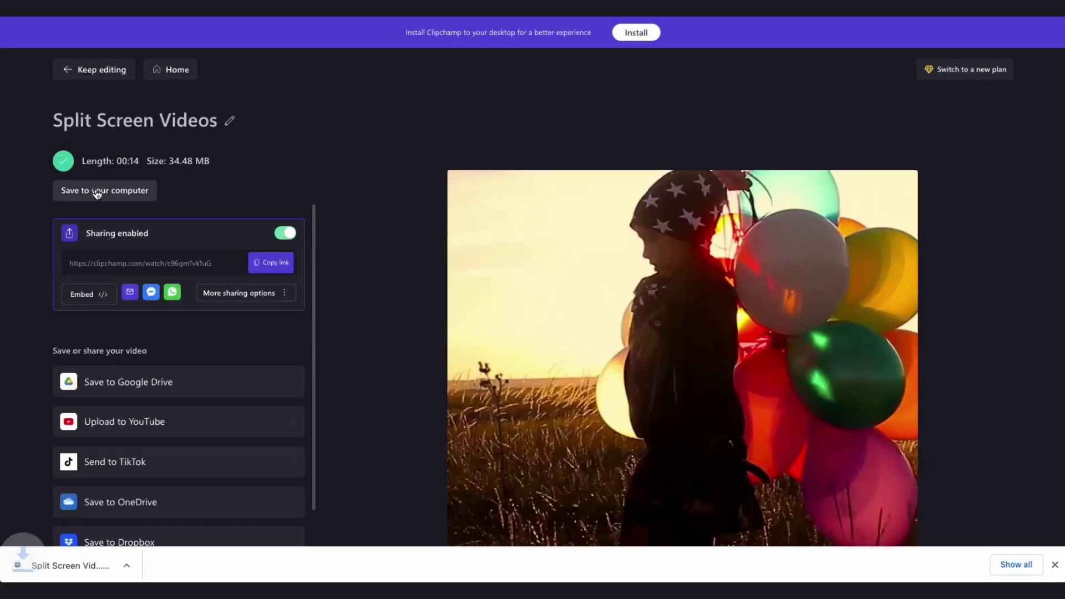
{"action": "left_click", "coordinate": [70, 565]}
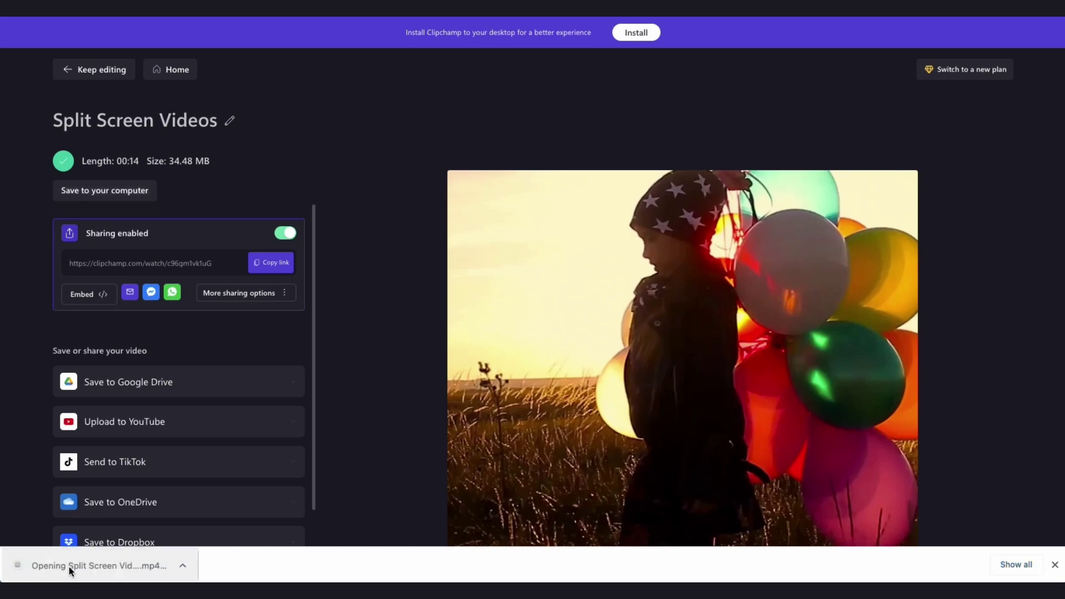